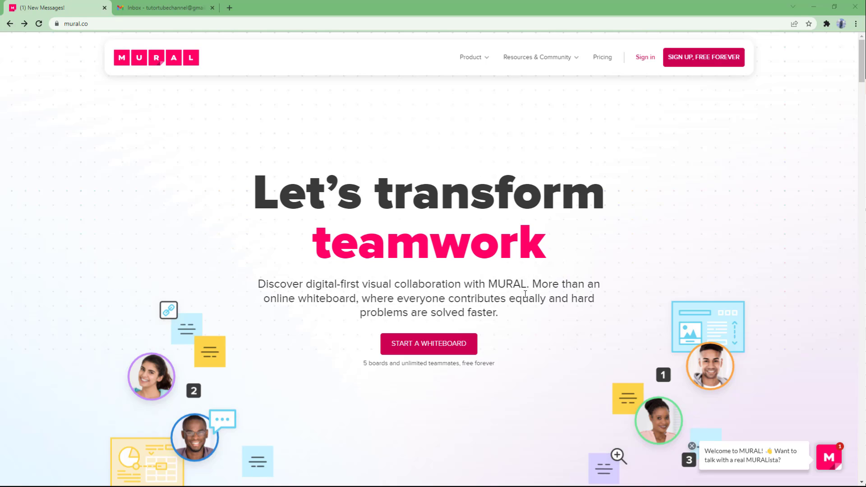
Start a new MURAL account, pass the reCAPTCHA robot check and accept the terms
left_click(687, 60)
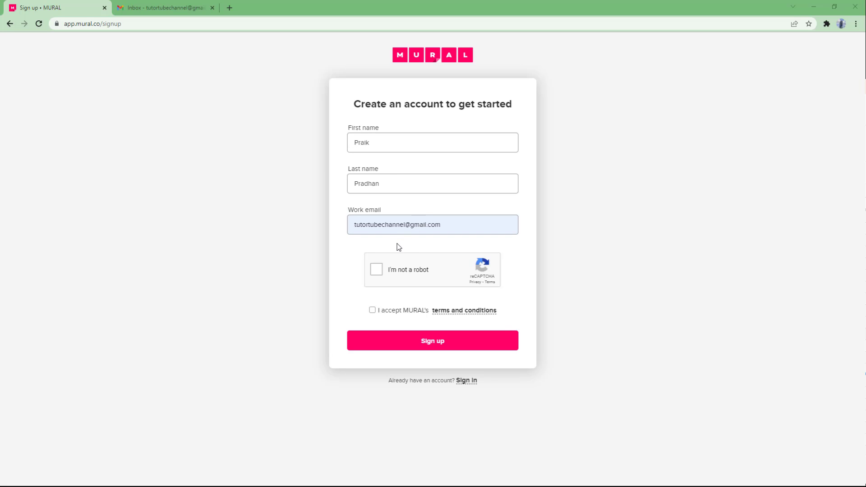
left_click(394, 275)
left_click(376, 315)
Submit the sign-up, decline Google account linking, and switch to the Gmail inbox
left_click(442, 342)
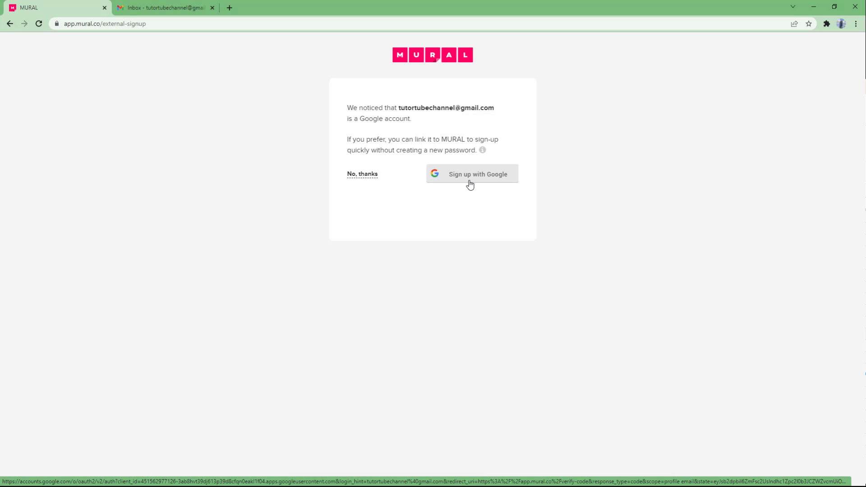
left_click(371, 176)
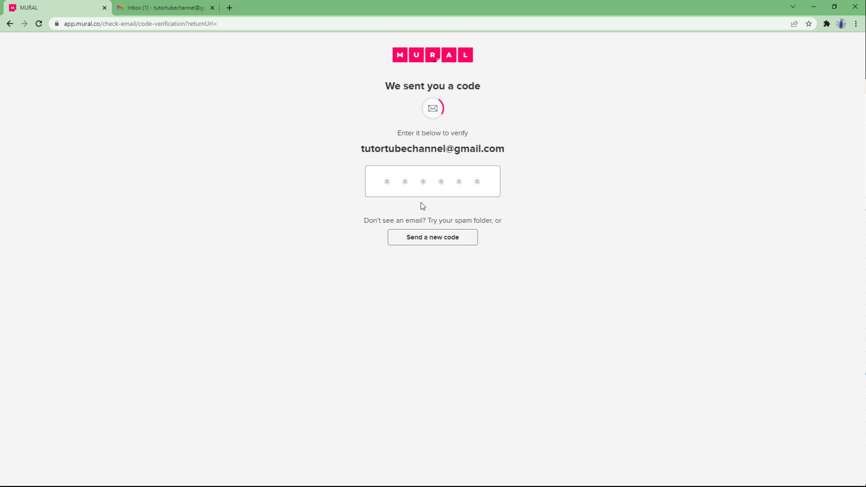
left_click(158, 7)
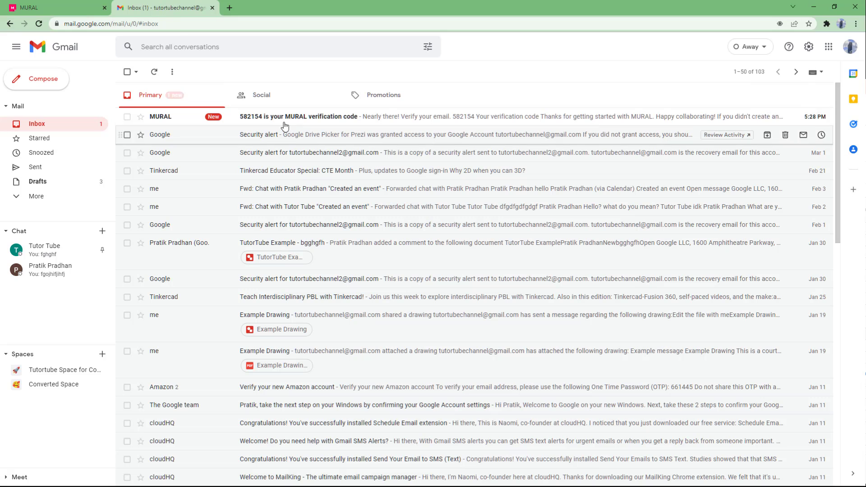
left_click(271, 120)
left_click_drag(528, 233, 453, 233)
right_click(470, 234)
left_click(488, 242)
left_click(257, 138)
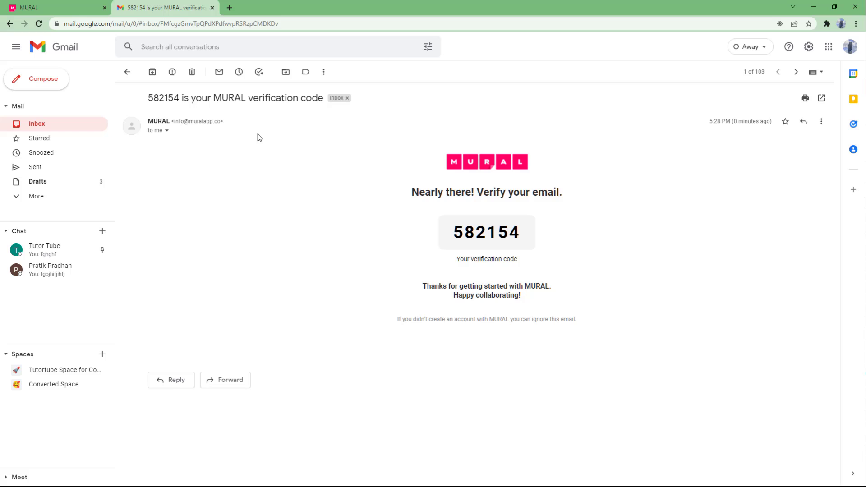
left_click(51, 6)
left_click(387, 182)
right_click(395, 181)
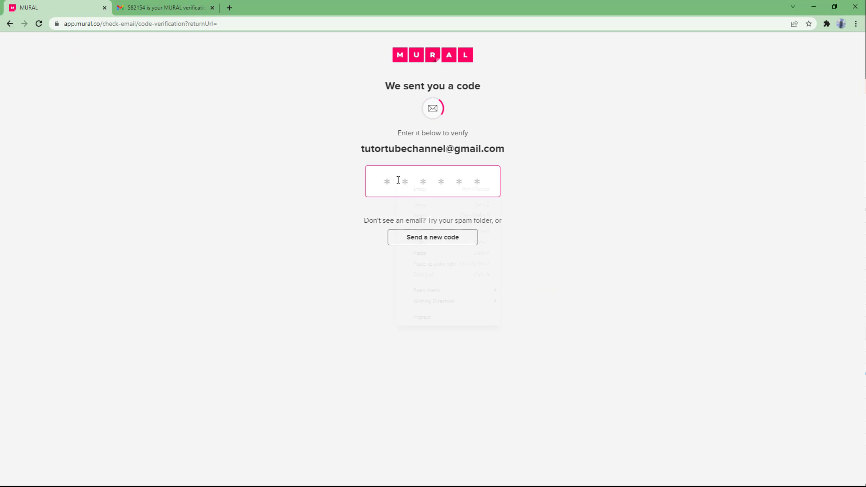
left_click(432, 249)
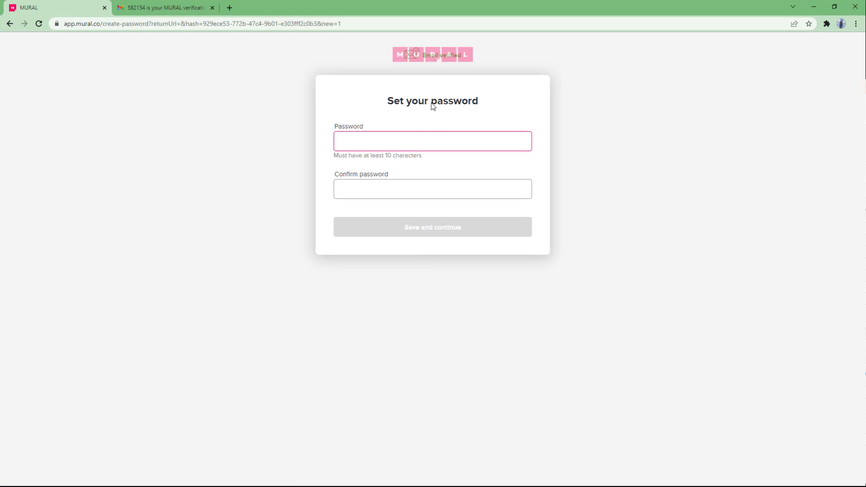
type("a")
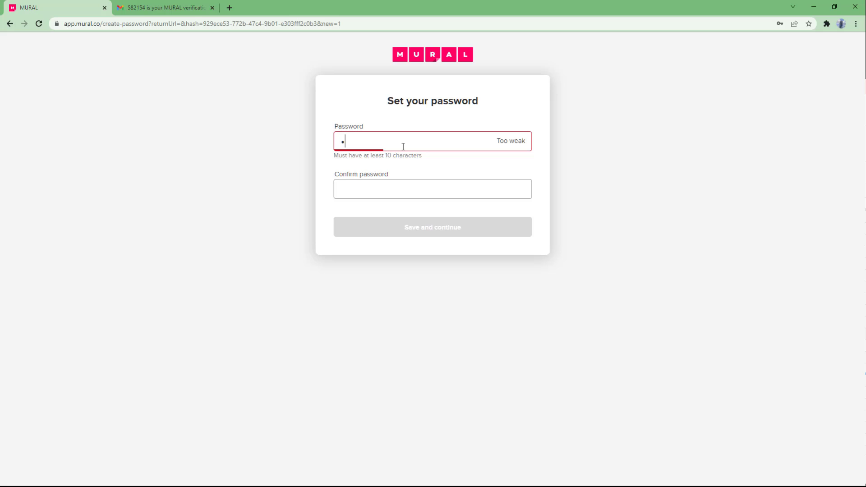
key("BackSpace")
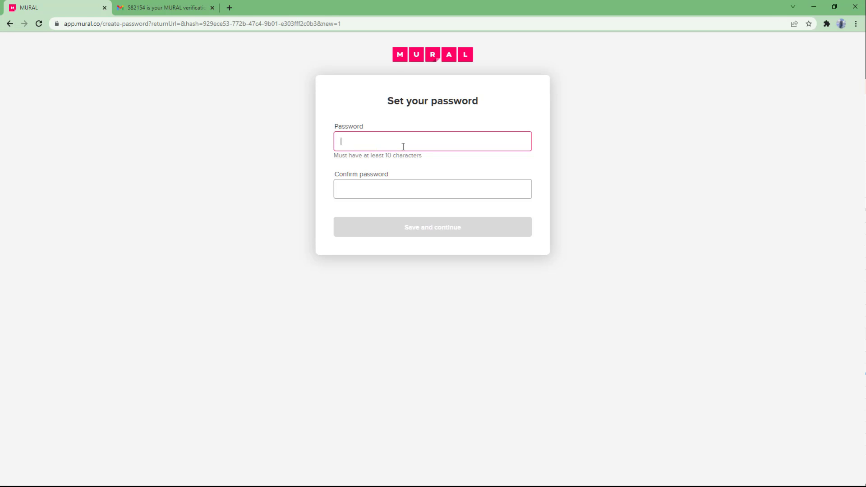
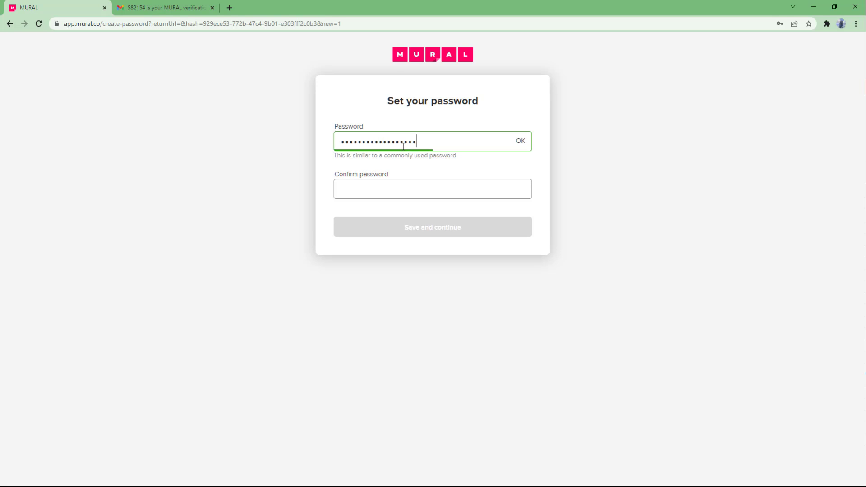
left_click(415, 192)
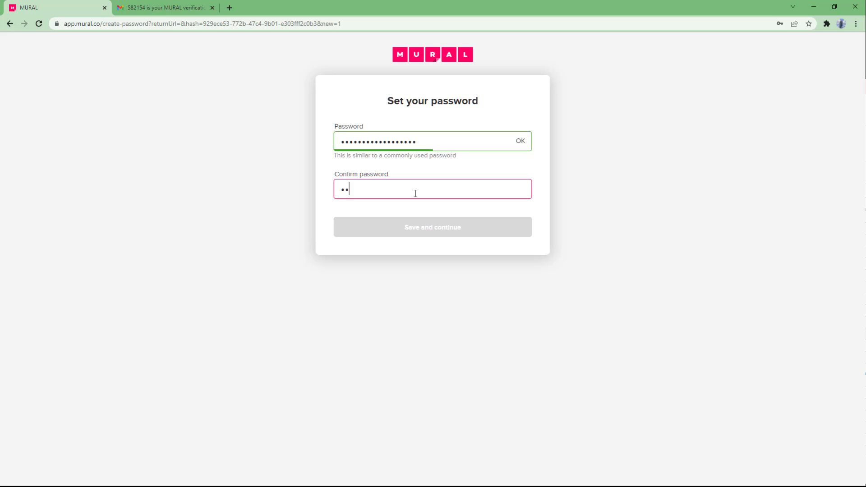
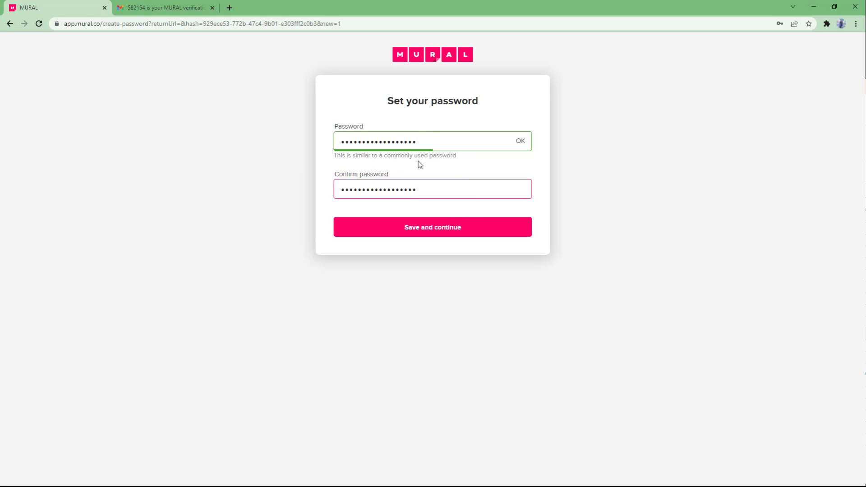
Save the password in the browser, then name the workspace 'TutorTube' and continue
left_click(456, 236)
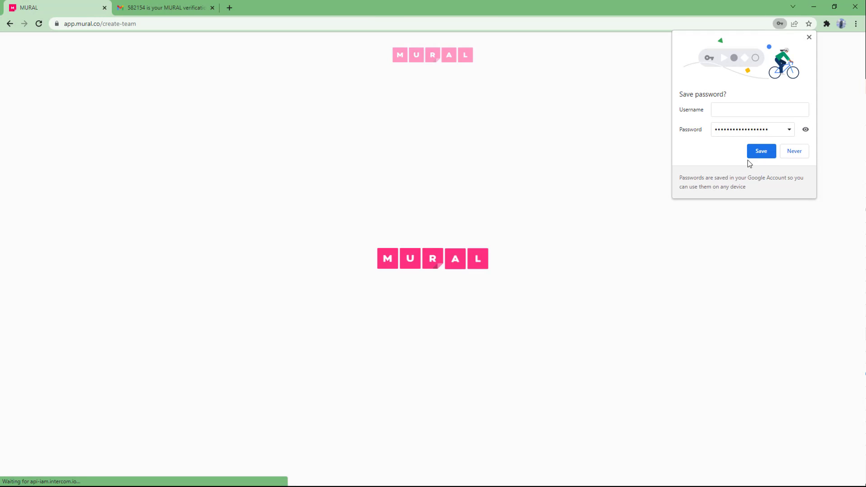
left_click(767, 152)
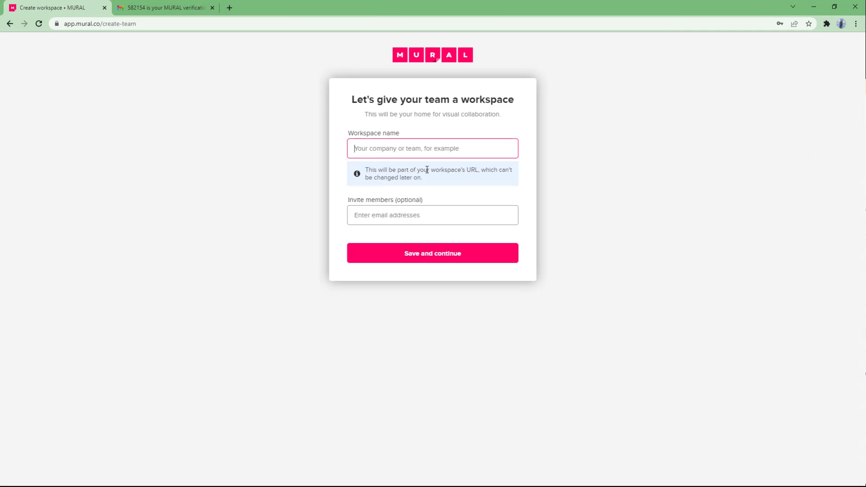
left_click(379, 150)
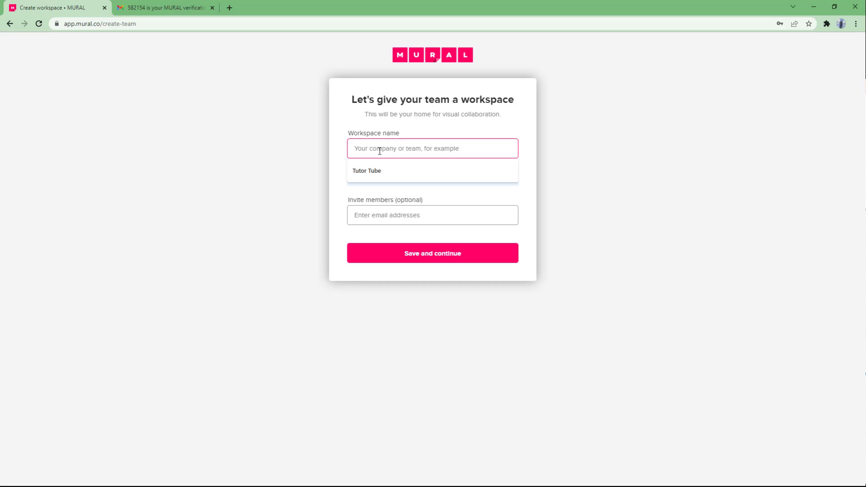
left_click(367, 173)
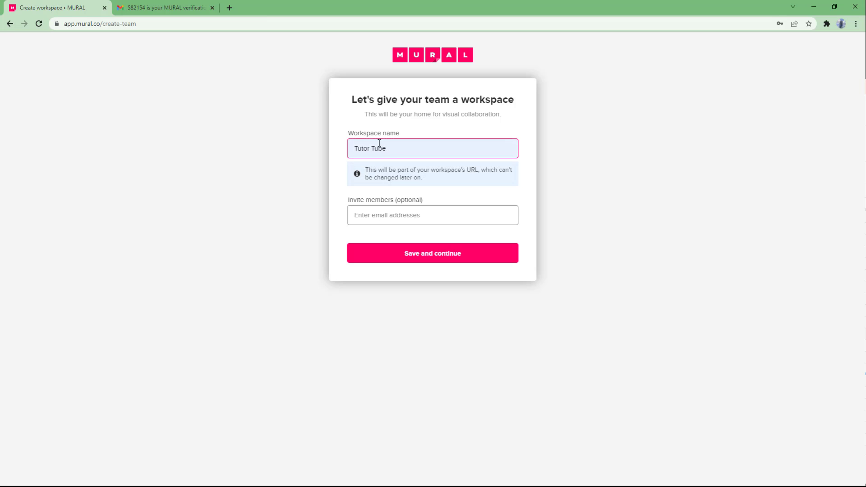
key("BackSpace")
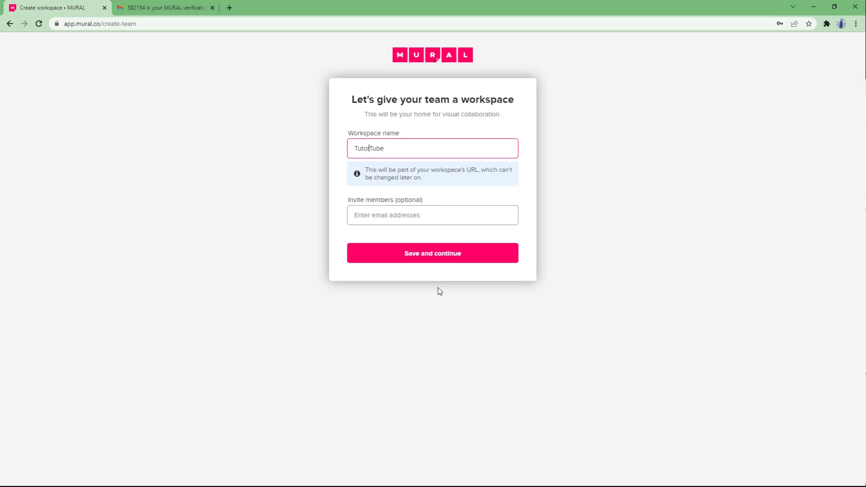
left_click(419, 256)
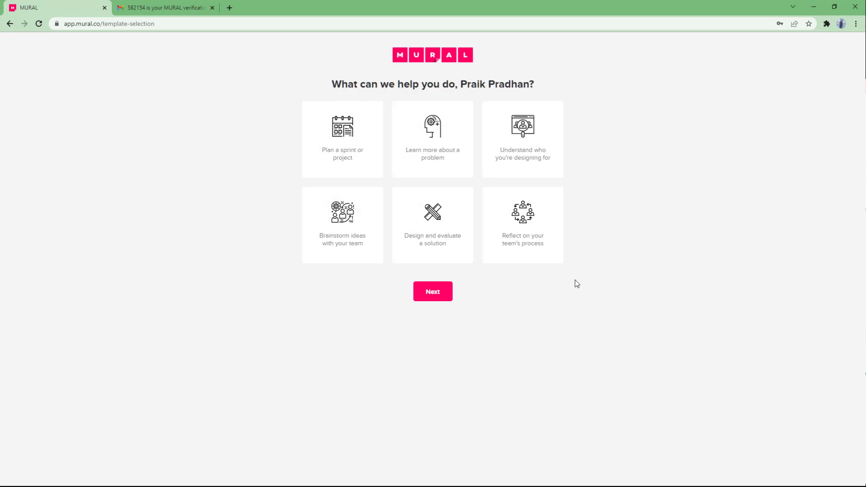
Try the goal cards, leave none selected, and create a blank untitled mural
left_click(413, 215)
left_click(336, 164)
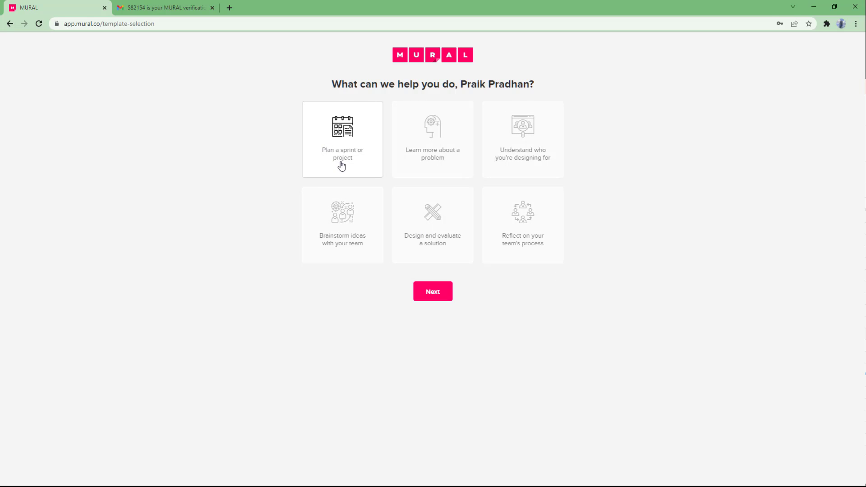
left_click(343, 167)
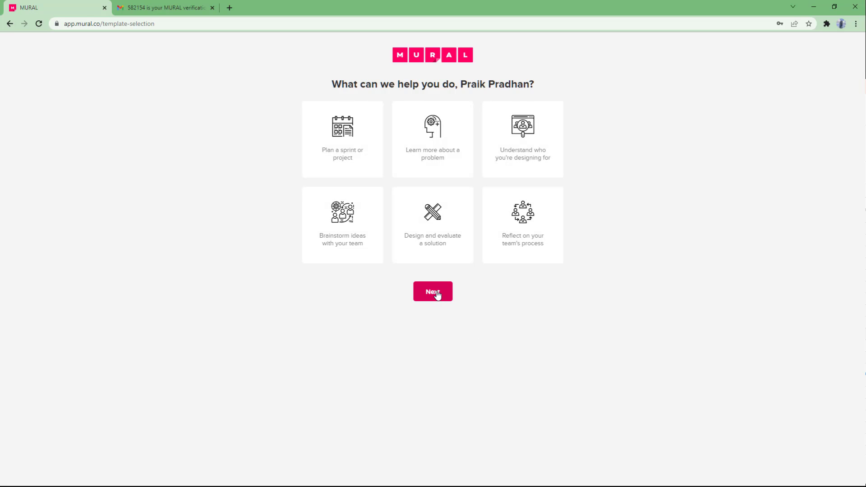
left_click(438, 295)
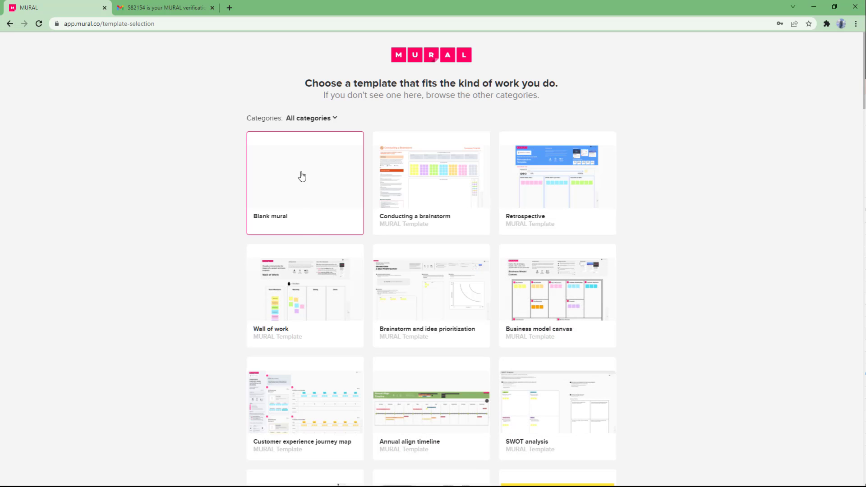
mouse_move(431, 181)
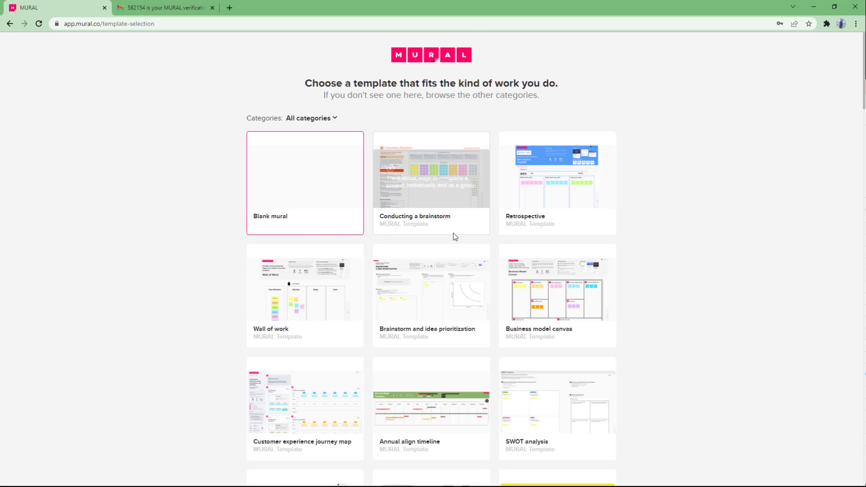
scroll(533, 329, "down", 5)
scroll(532, 329, "down", 5)
scroll(534, 329, "down", 5)
scroll(534, 329, "down", 5)
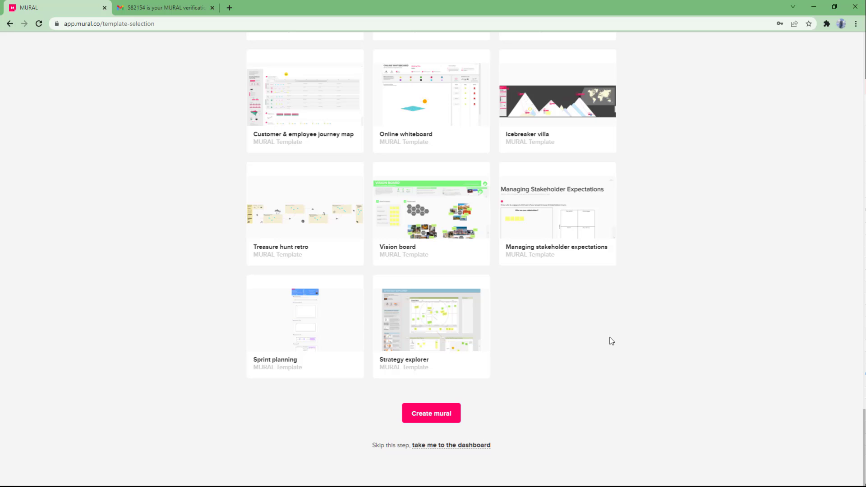
scroll(364, 242, "up", 5)
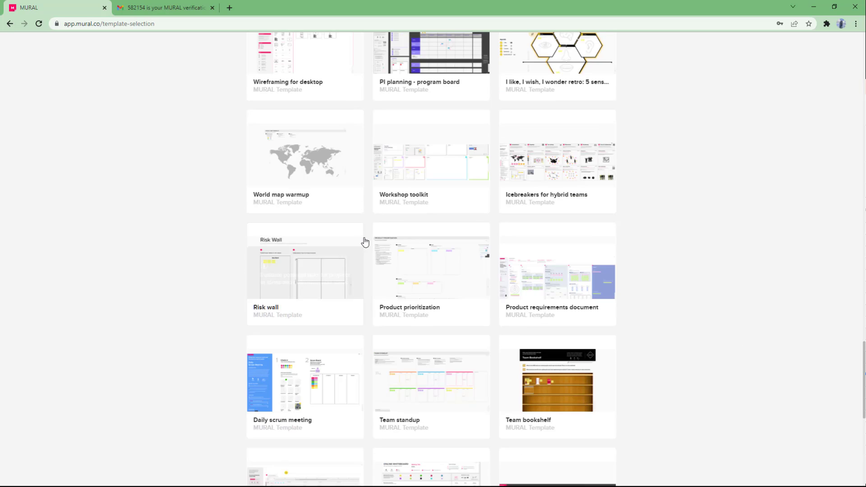
scroll(374, 255, "up", 5)
scroll(373, 251, "up", 10)
scroll(367, 246, "up", 5)
scroll(367, 246, "down", 10)
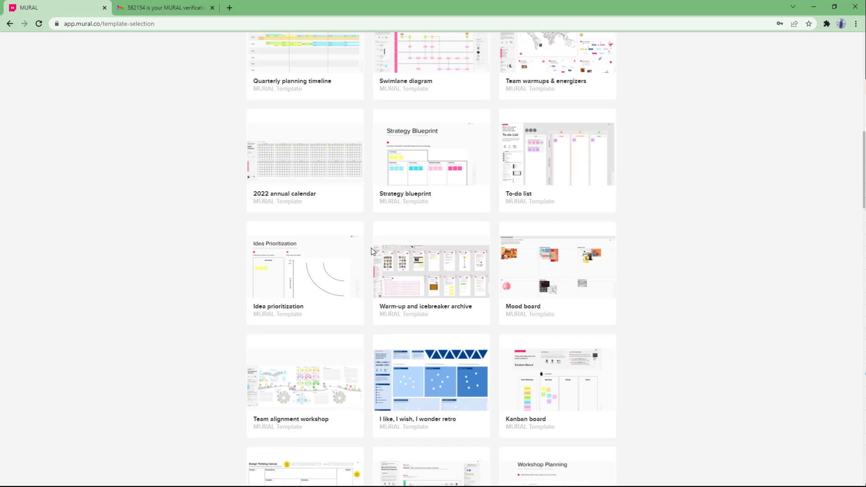
scroll(372, 253, "down", 10)
scroll(372, 253, "down", 10)
left_click(418, 418)
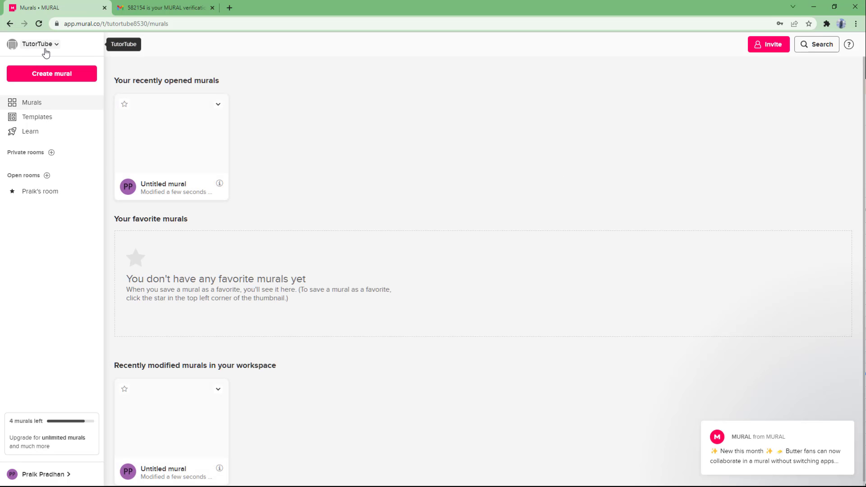
Open and close the TutorTube workspace options, then open the account options menu
left_click(60, 45)
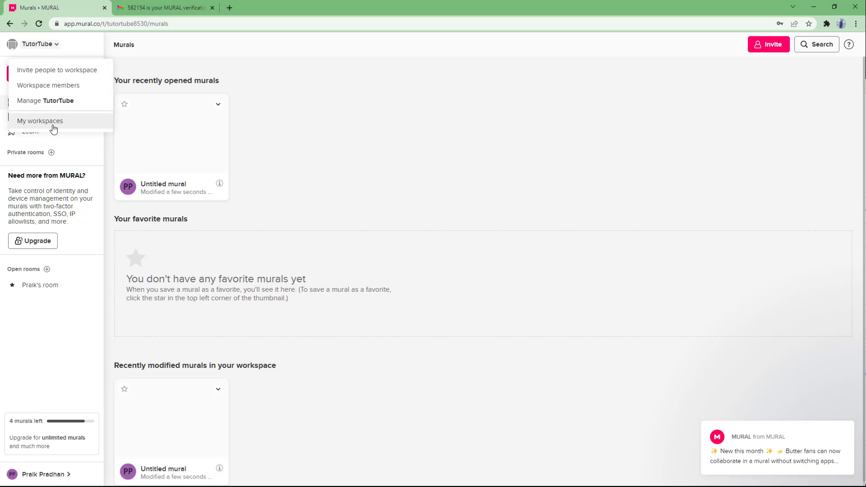
left_click(504, 201)
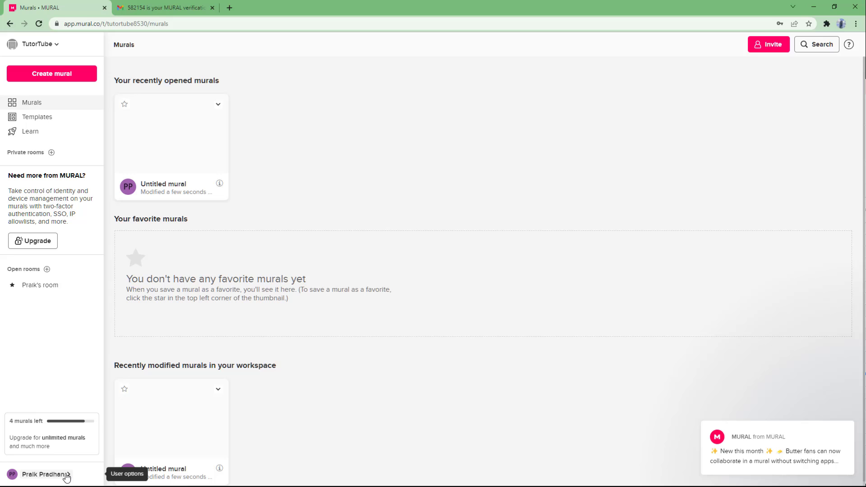
left_click(66, 478)
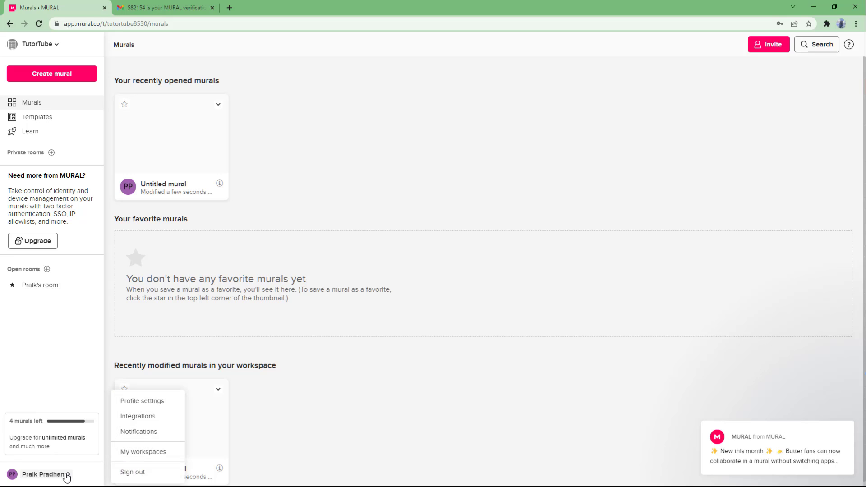